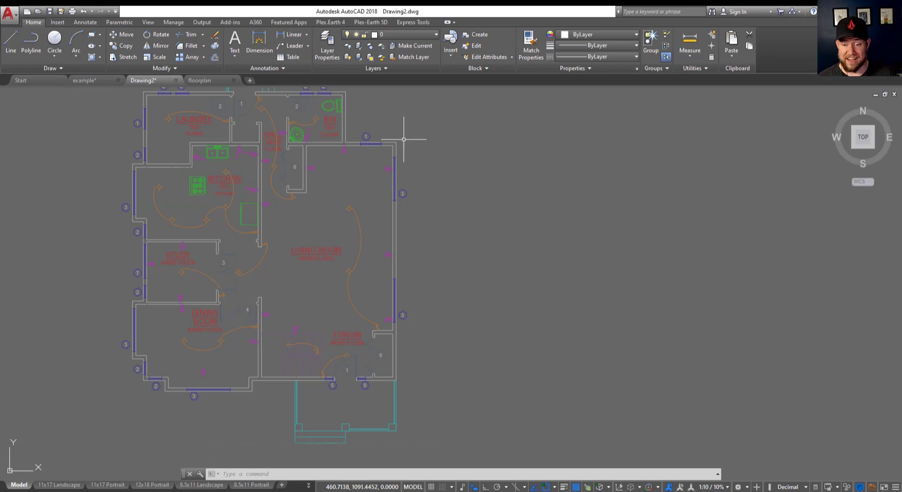
Nudge the floor plan view slightly and cancel any active command
{"action": "middle_click_drag", "start_coordinate": [306, 240], "coordinate": [332, 231]}
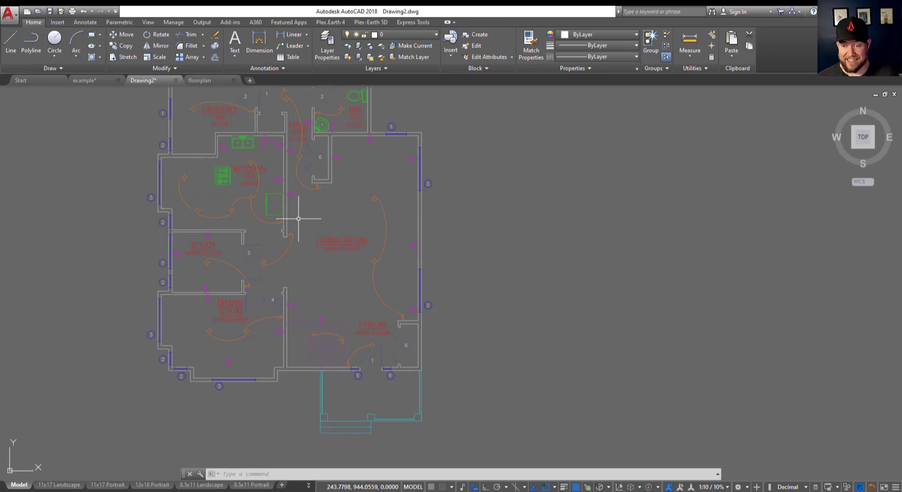
{"action": "key", "text": "Escape"}
{"action": "key", "text": "Escape"}
{"action": "key", "text": "Escape"}
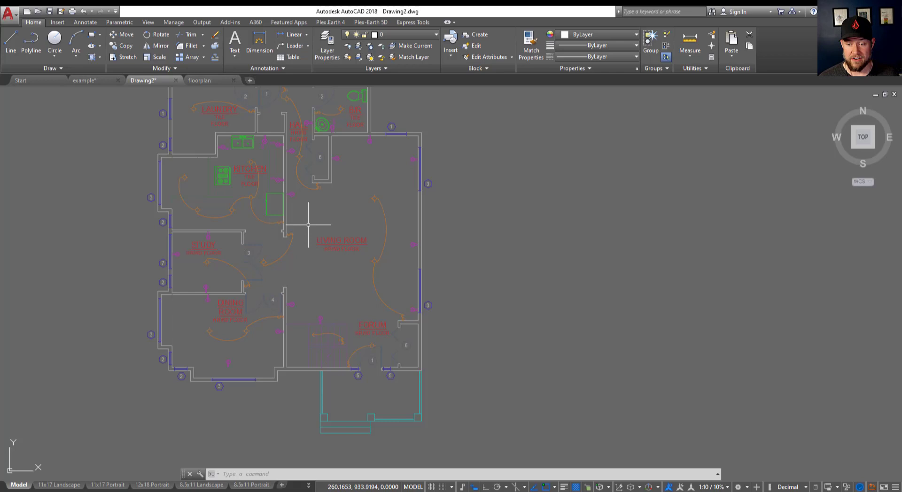
Window-select the floor-plan xref, cancel the selection, and pan the plan down-left
{"action": "left_click", "coordinate": [401, 260]}
{"action": "left_click", "coordinate": [353, 231]}
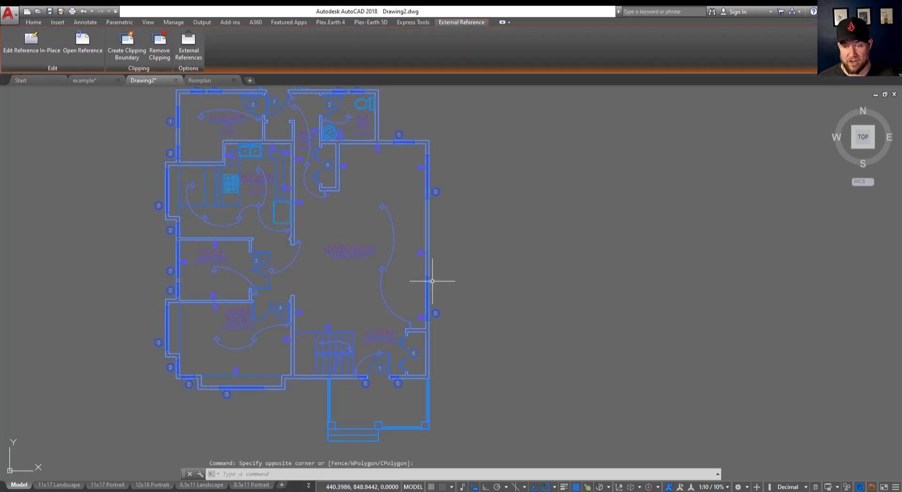
{"action": "key", "text": "Escape"}
{"action": "middle_click_drag", "start_coordinate": [330, 270], "coordinate": [330, 244]}
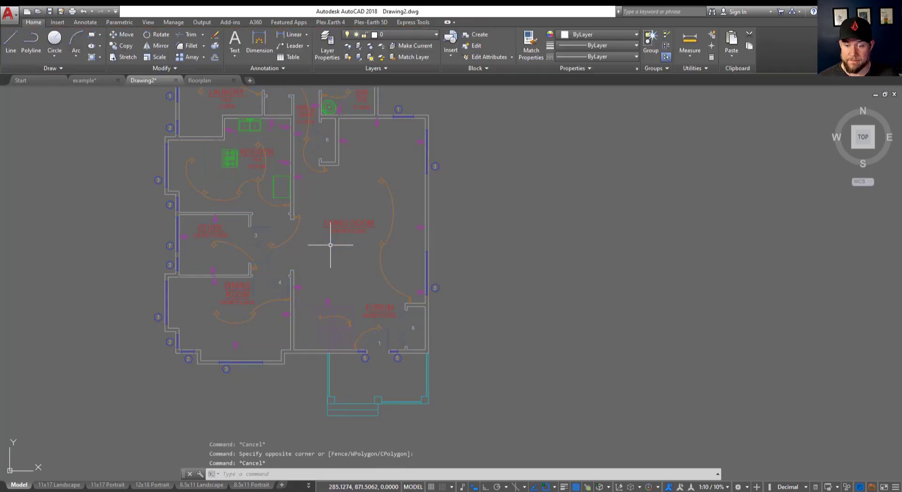
{"action": "key", "text": "Escape"}
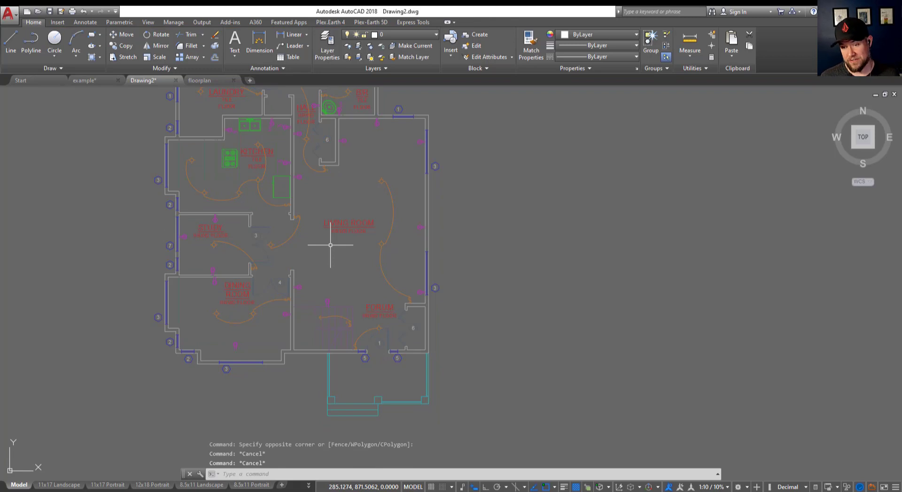
{"action": "middle_click_drag", "start_coordinate": [373, 254], "coordinate": [356, 280]}
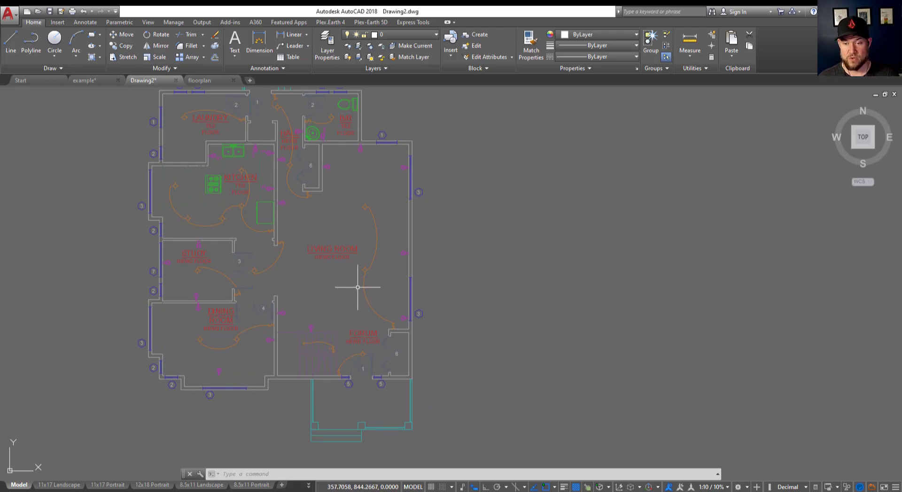
{"action": "middle_click_drag", "start_coordinate": [367, 241], "coordinate": [420, 260]}
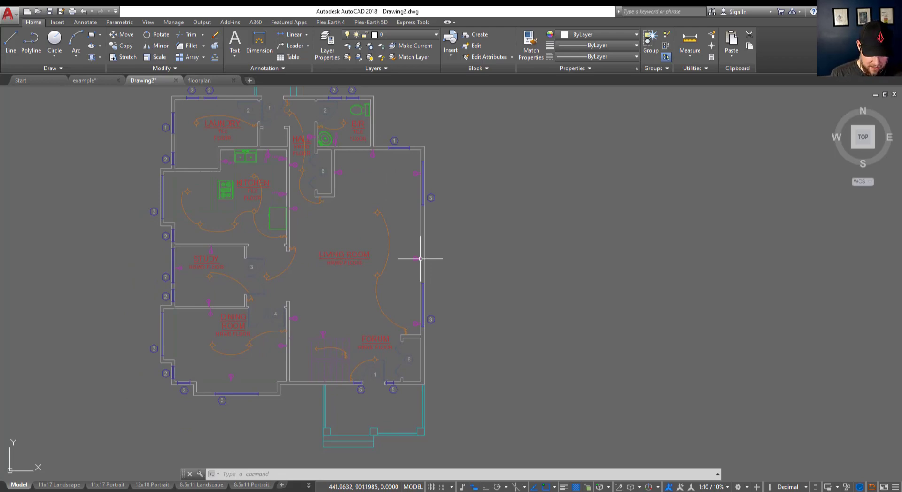
Run XLIST and zoom in on the living room's light arc
{"action": "type", "text": "XLIST"}
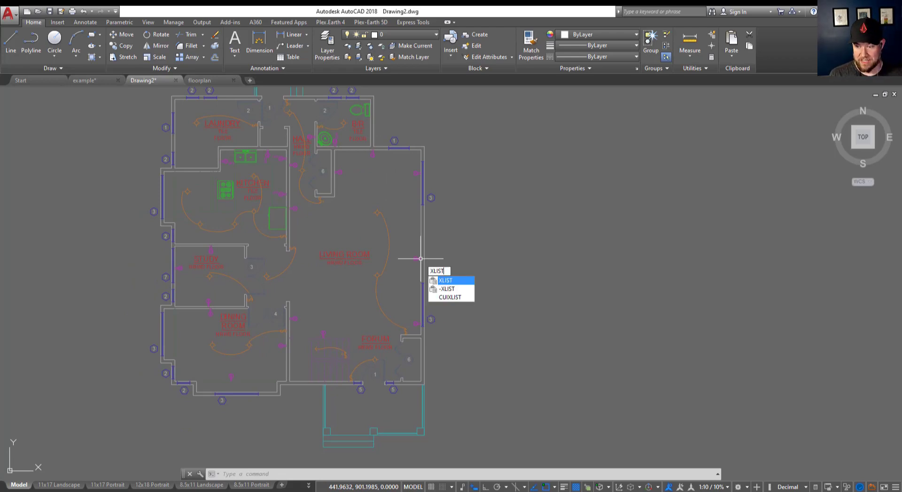
{"action": "key", "text": "Return"}
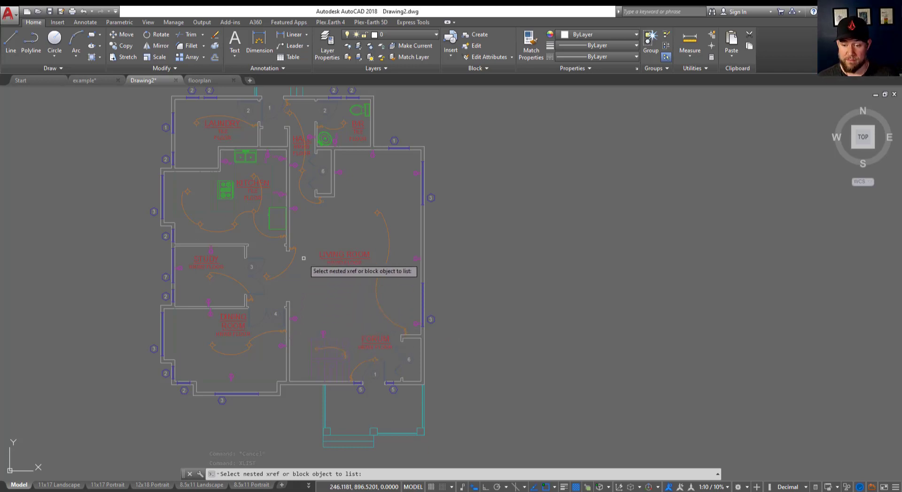
{"action": "scroll", "coordinate": [320, 255], "scroll_direction": "up", "scroll_amount": 1}
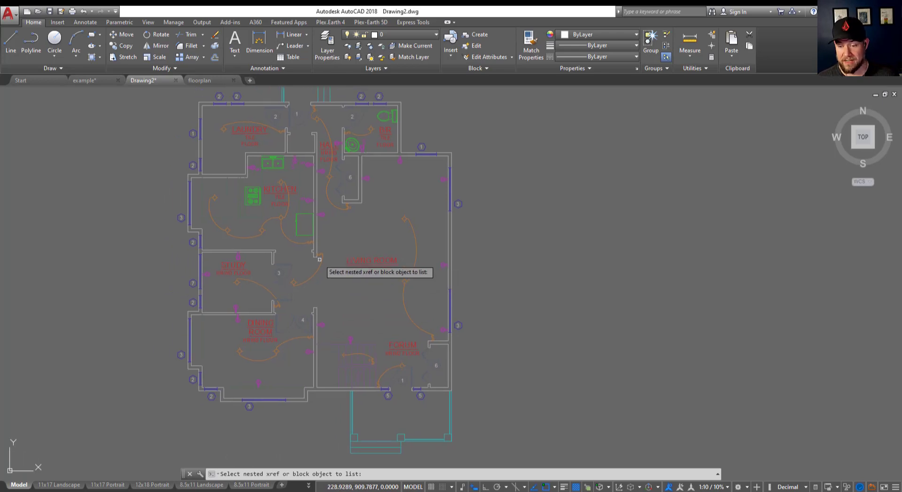
{"action": "scroll", "coordinate": [322, 245], "scroll_direction": "up", "scroll_amount": 2}
{"action": "scroll", "coordinate": [326, 229], "scroll_direction": "up", "scroll_amount": 2}
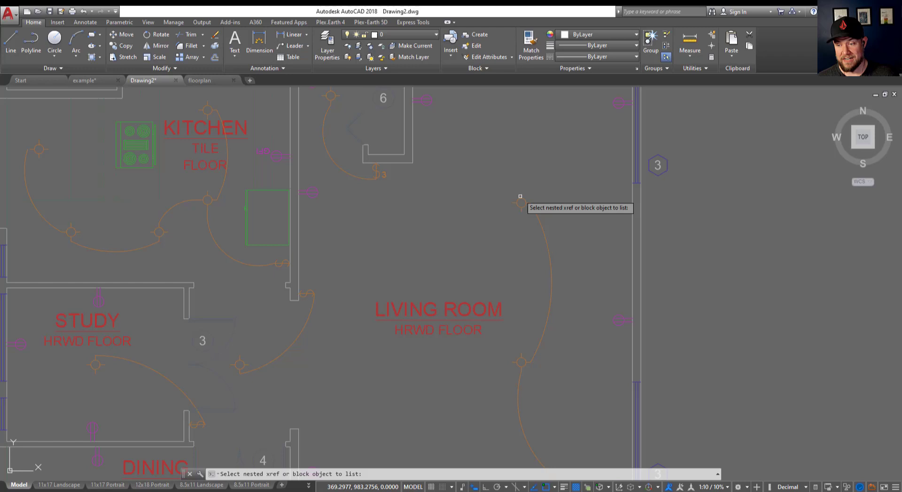
{"action": "middle_click_drag", "start_coordinate": [555, 230], "coordinate": [430, 160]}
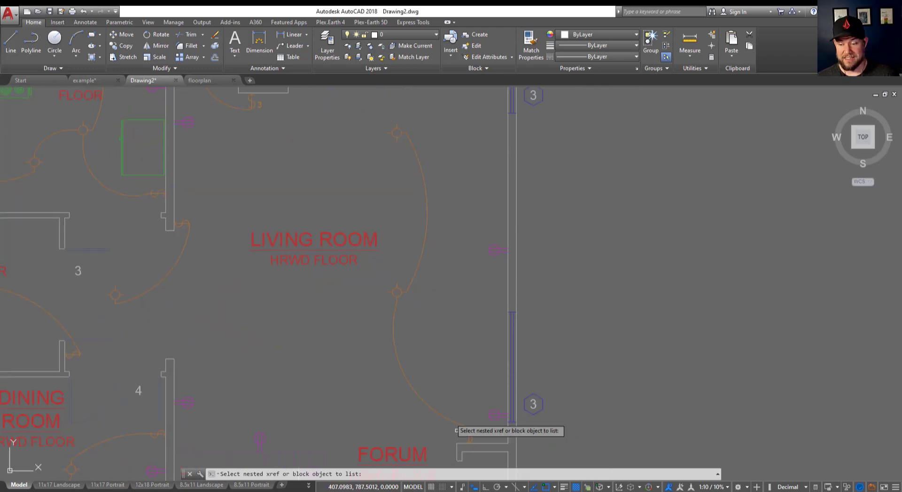
Pick the living-room arc to list it as an ARC on layer xref-floor plan_rev a|lighting
{"action": "left_click", "coordinate": [428, 228]}
{"action": "left_click_drag", "start_coordinate": [476, 225], "coordinate": [568, 169]}
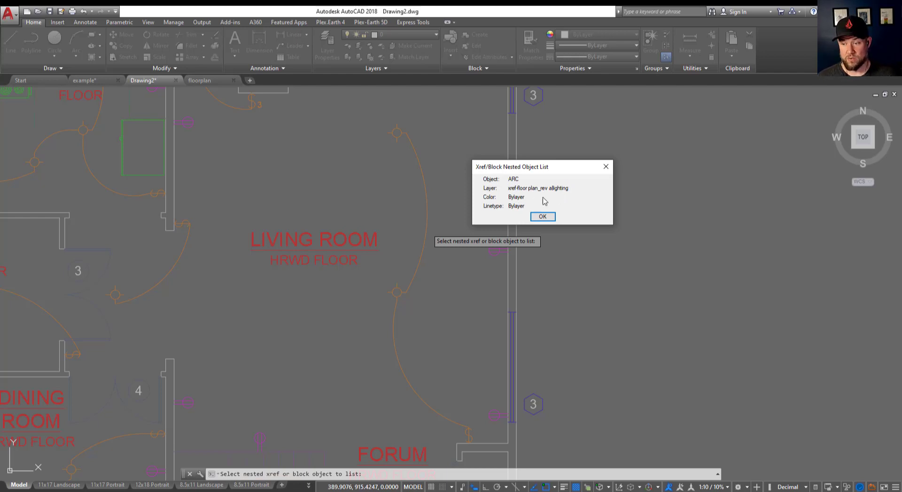
Close the nested object list, then expand the Xref filter to XREF-FLOOR PLAN_REV A in Layer Properties
{"action": "left_click", "coordinate": [542, 217]}
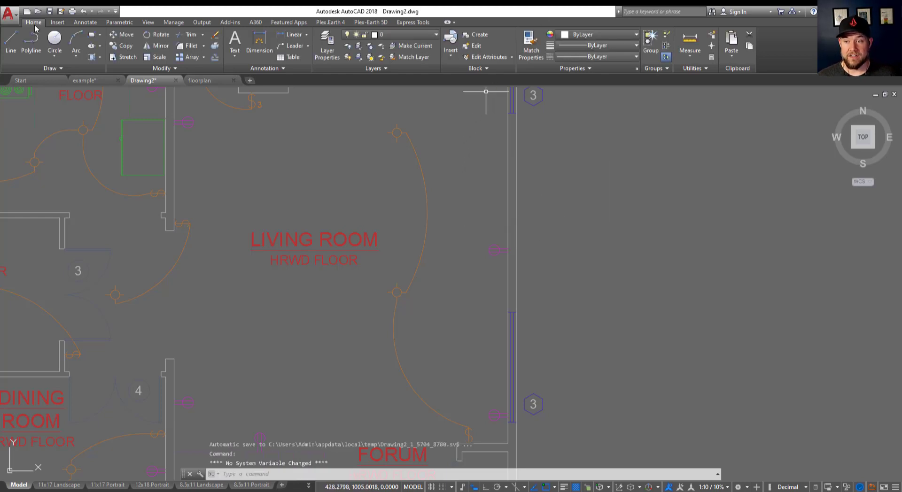
{"action": "key", "text": "Escape"}
{"action": "key", "text": "Escape"}
{"action": "key", "text": "Escape"}
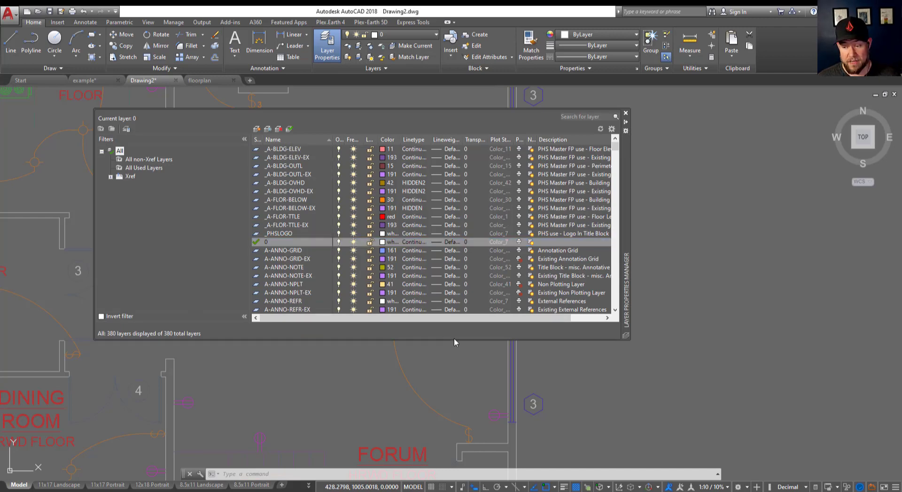
{"action": "left_click", "coordinate": [453, 338]}
{"action": "left_click", "coordinate": [110, 177]}
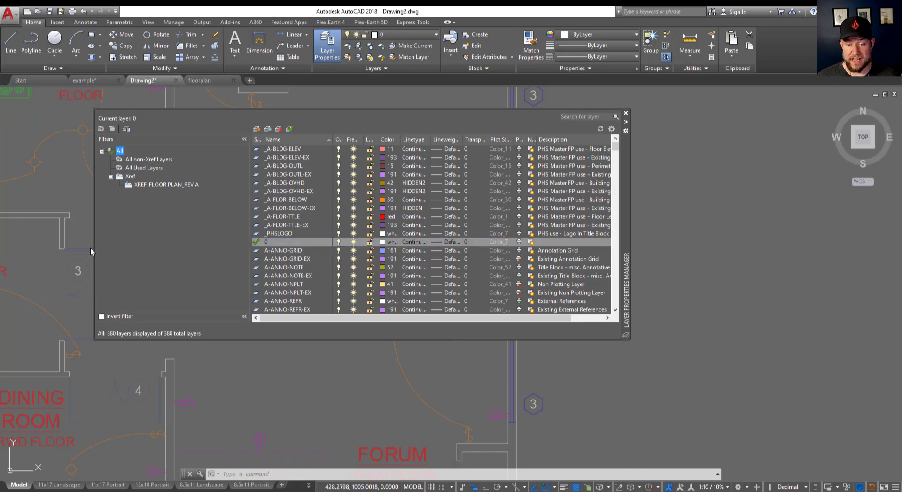
Filter layers by *light* to show 5 of 380 and widen the Name column
{"action": "left_click", "coordinate": [582, 116]}
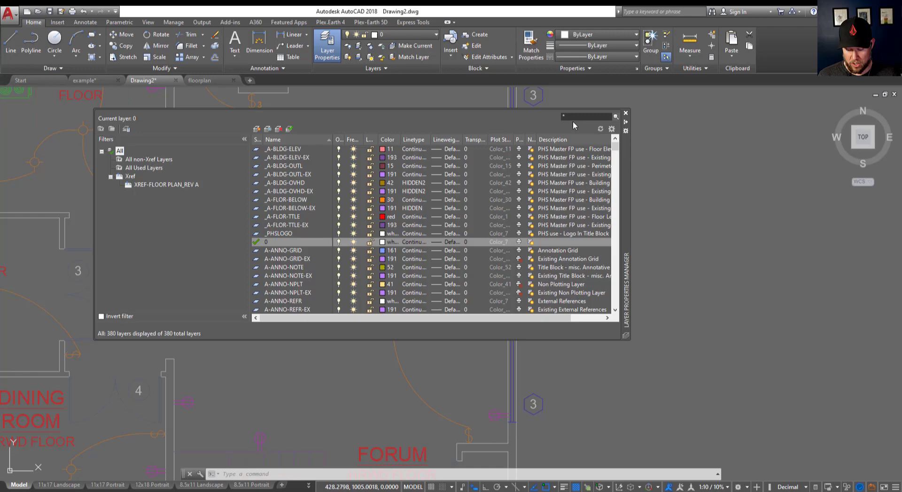
{"action": "type", "text": "**"}
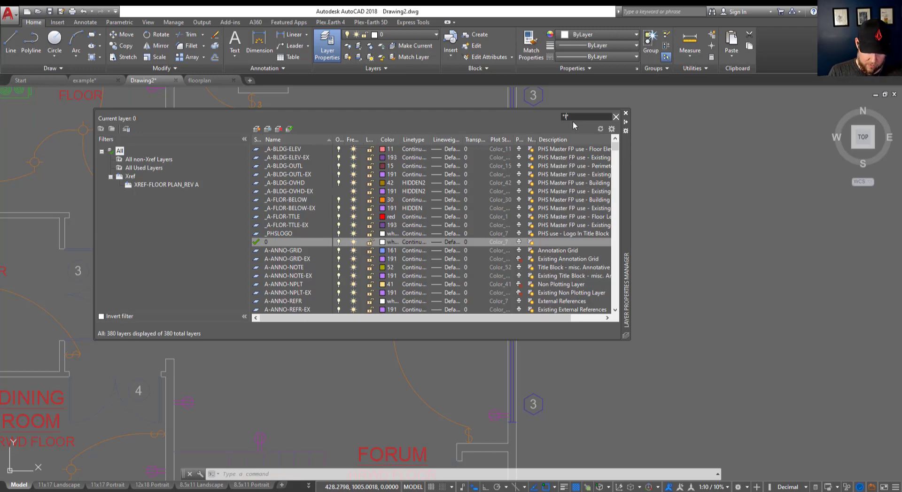
{"action": "type", "text": "ligh"}
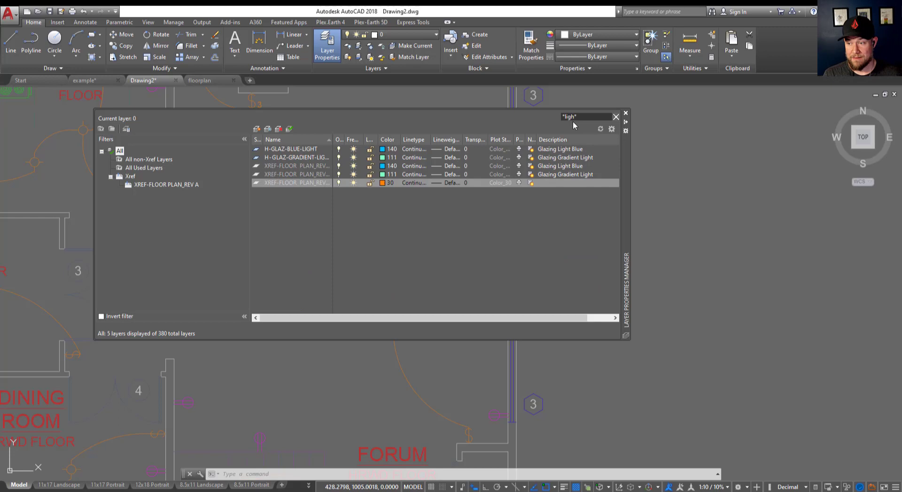
{"action": "type", "text": "t"}
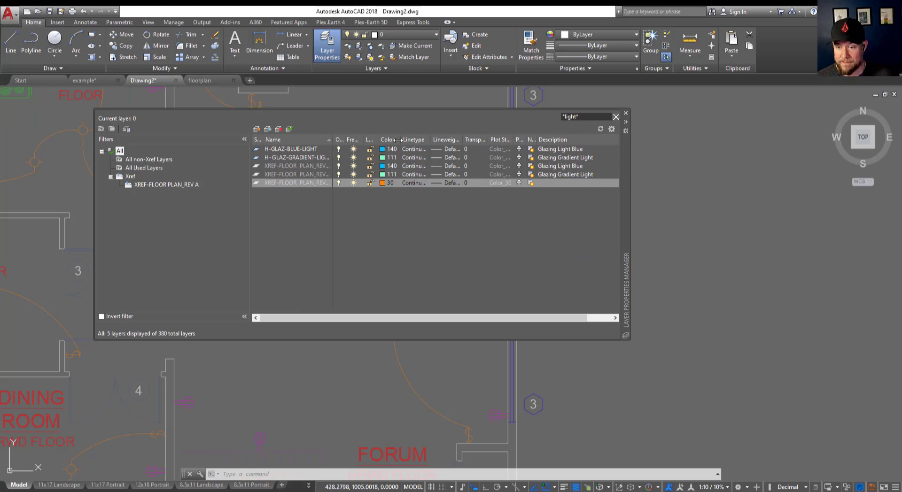
{"action": "left_click_drag", "start_coordinate": [335, 139], "coordinate": [415, 140]}
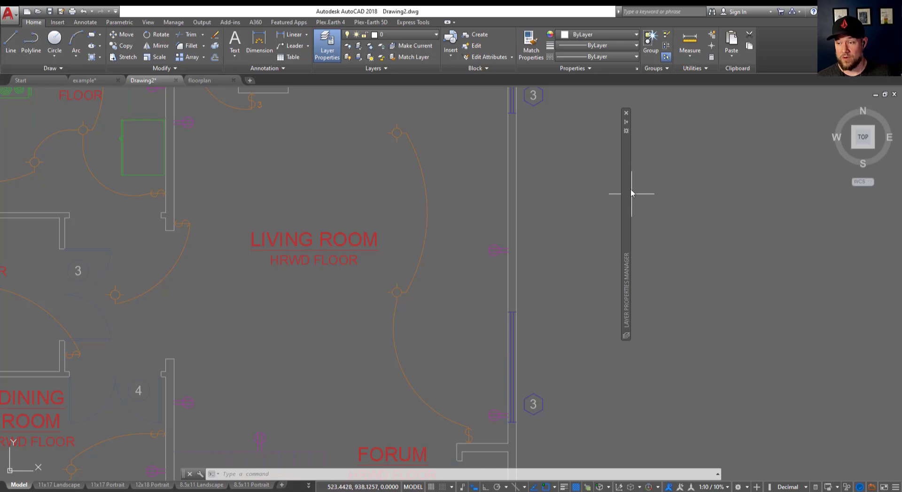
Recolor the xref Lighting layer from 30 to cyan 130 and pan to check the arcs
{"action": "mouse_move", "coordinate": [625, 184]}
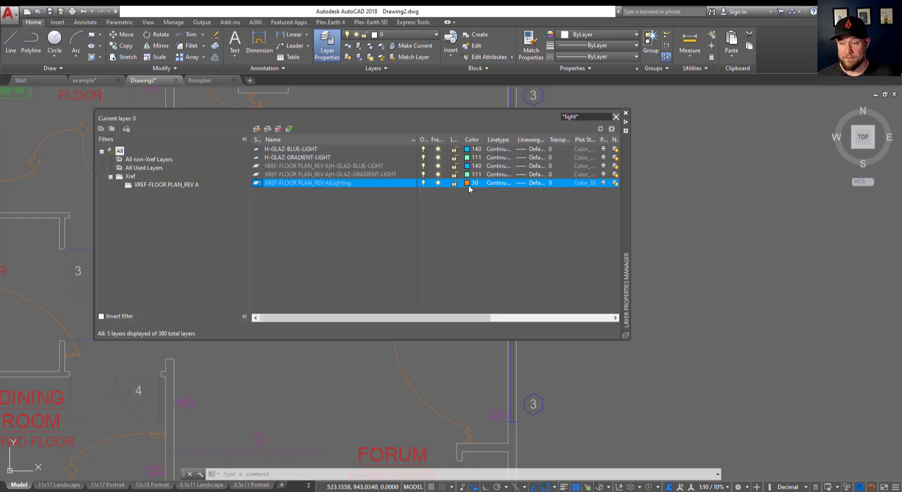
{"action": "left_click", "coordinate": [467, 184]}
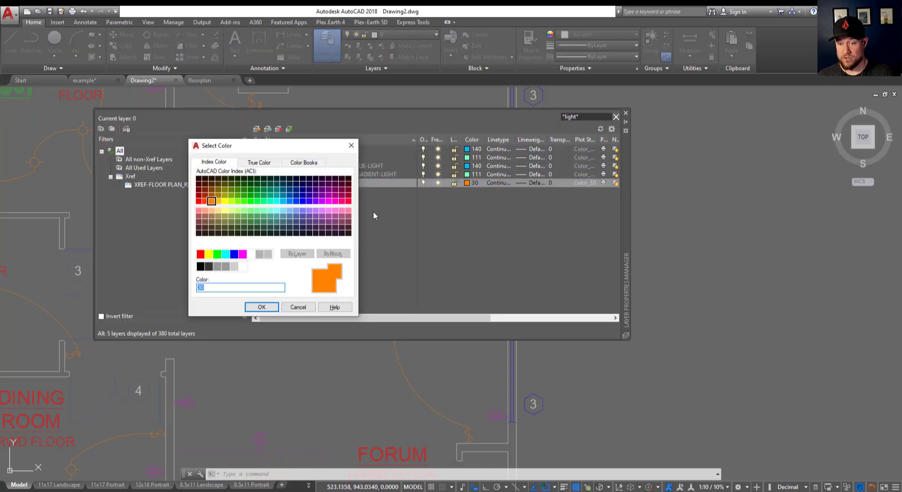
{"action": "left_click", "coordinate": [276, 201]}
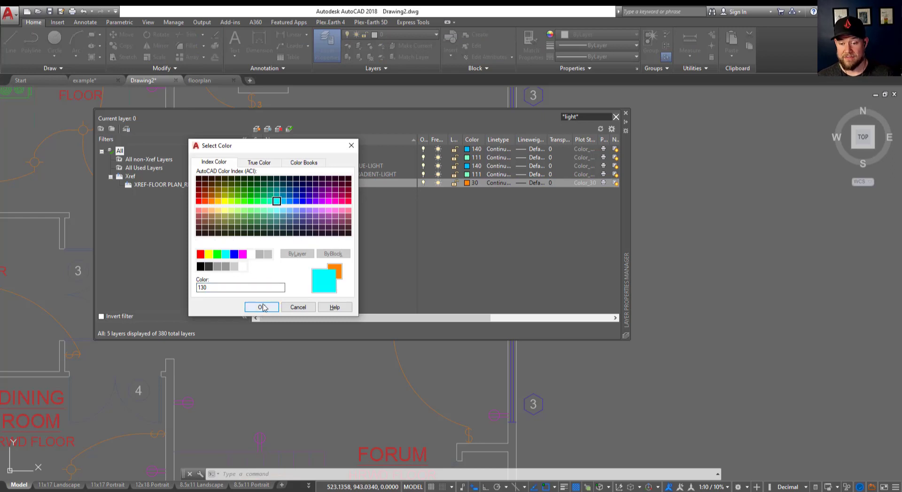
{"action": "left_click", "coordinate": [262, 307]}
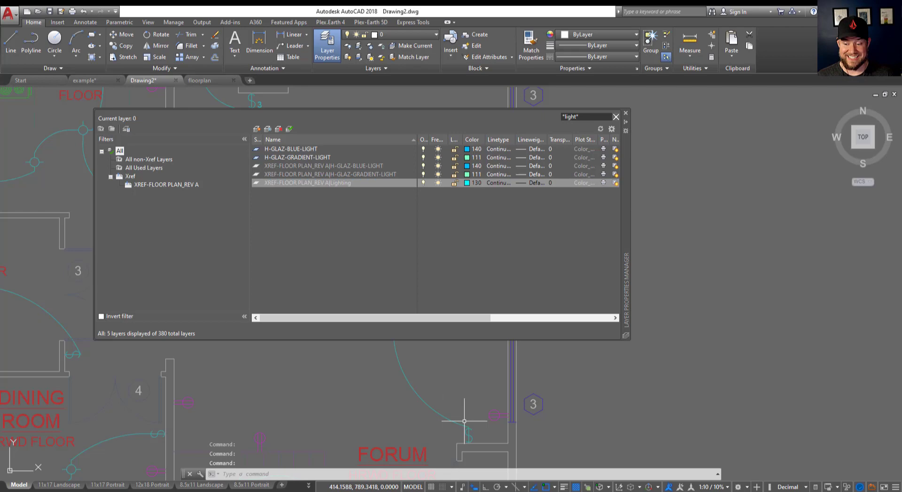
{"action": "scroll", "coordinate": [354, 154], "scroll_direction": "down", "scroll_amount": 2}
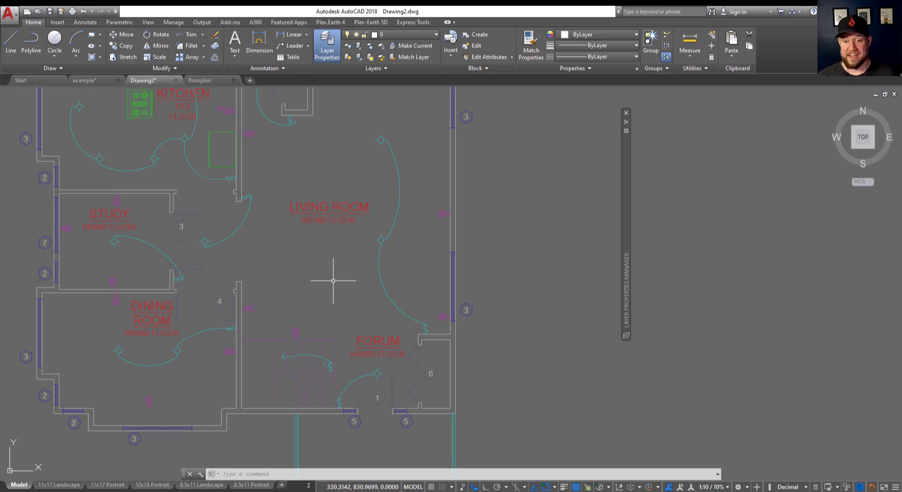
{"action": "middle_click_drag", "start_coordinate": [378, 265], "coordinate": [354, 324]}
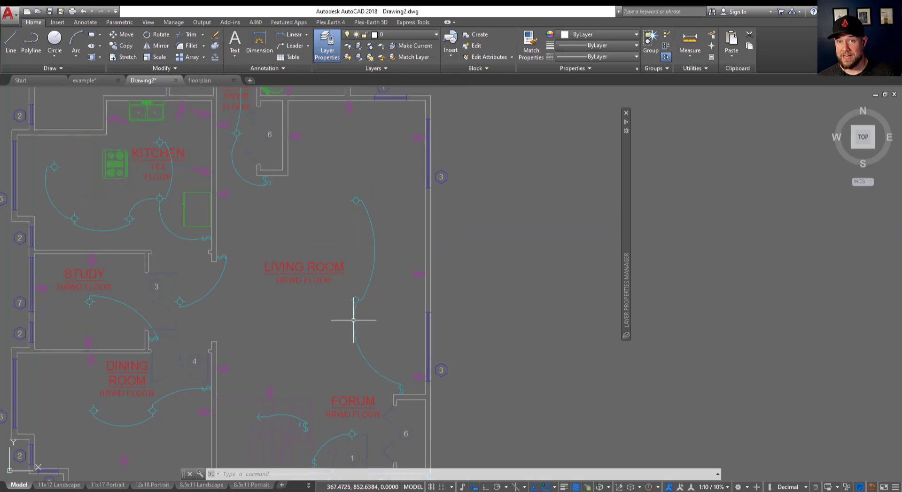
{"action": "middle_click_drag", "start_coordinate": [397, 290], "coordinate": [435, 300]}
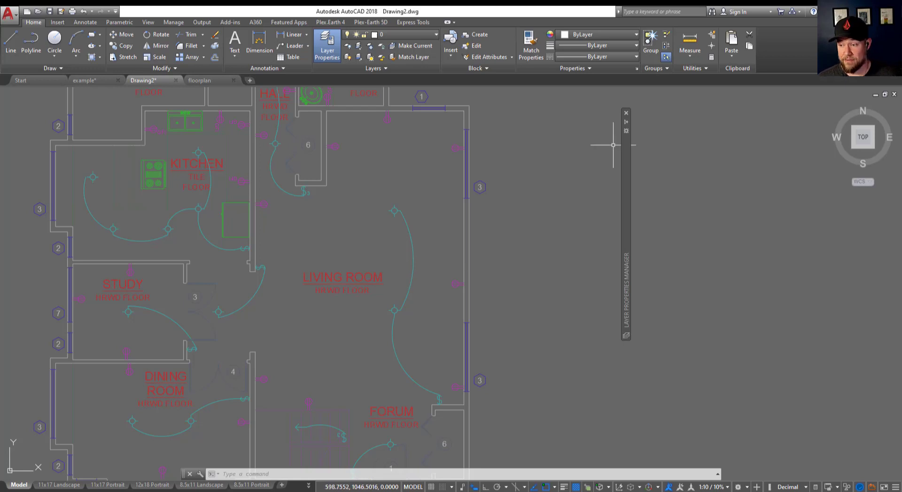
Clear the *light* search so all 380 layers list, then scroll from the top
{"action": "mouse_move", "coordinate": [626, 145]}
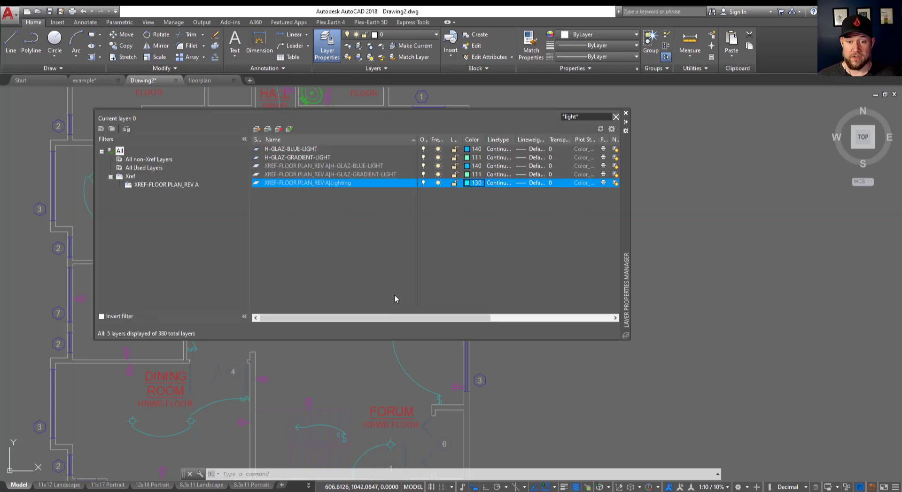
{"action": "left_click", "coordinate": [582, 116]}
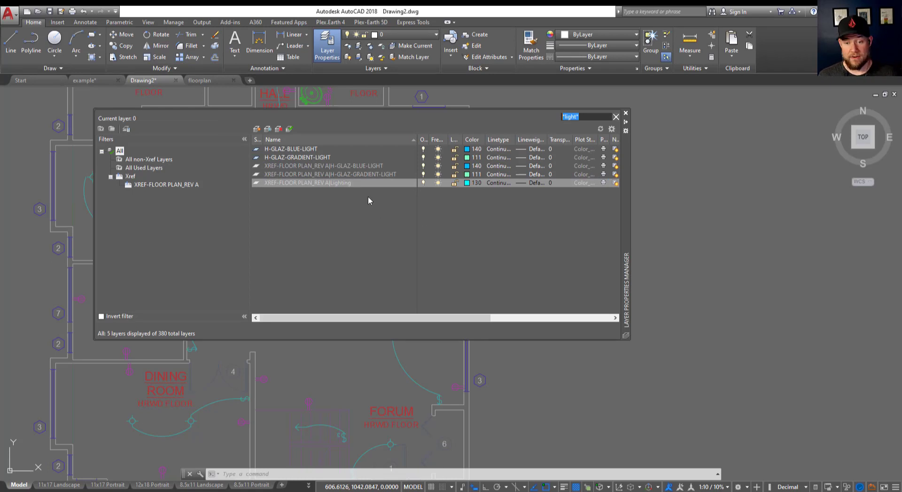
{"action": "left_click", "coordinate": [437, 184]}
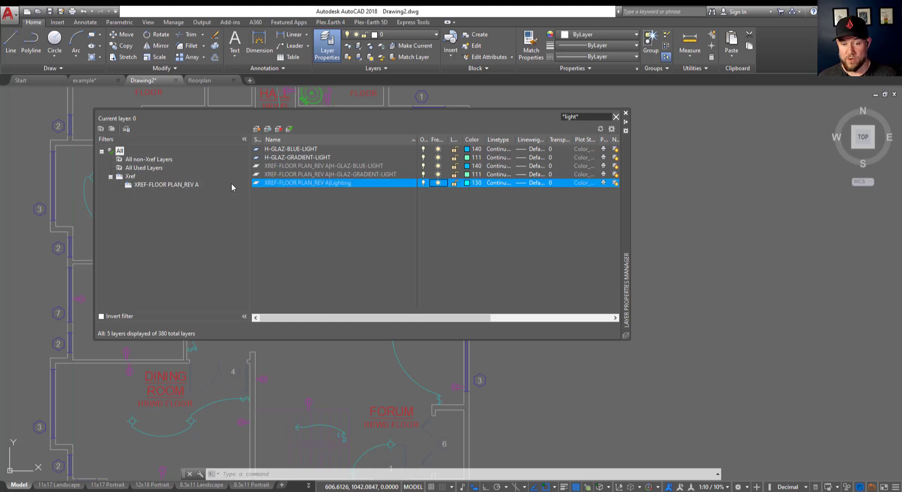
{"action": "left_click", "coordinate": [616, 116]}
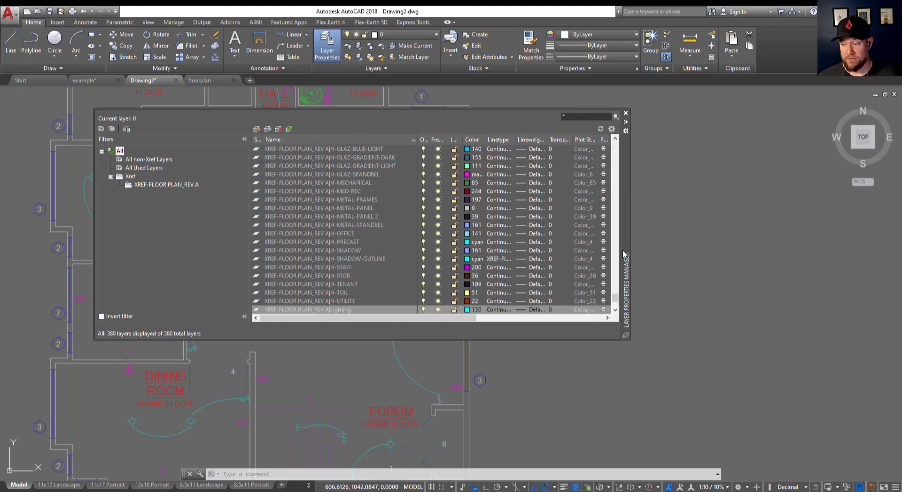
{"action": "left_click_drag", "start_coordinate": [615, 302], "coordinate": [611, 153]}
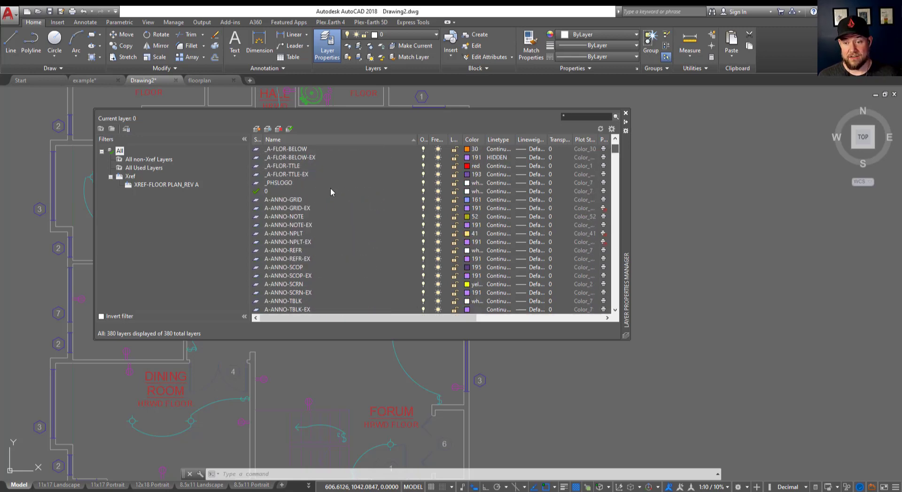
{"action": "scroll", "coordinate": [310, 221], "scroll_direction": "down", "scroll_amount": 3}
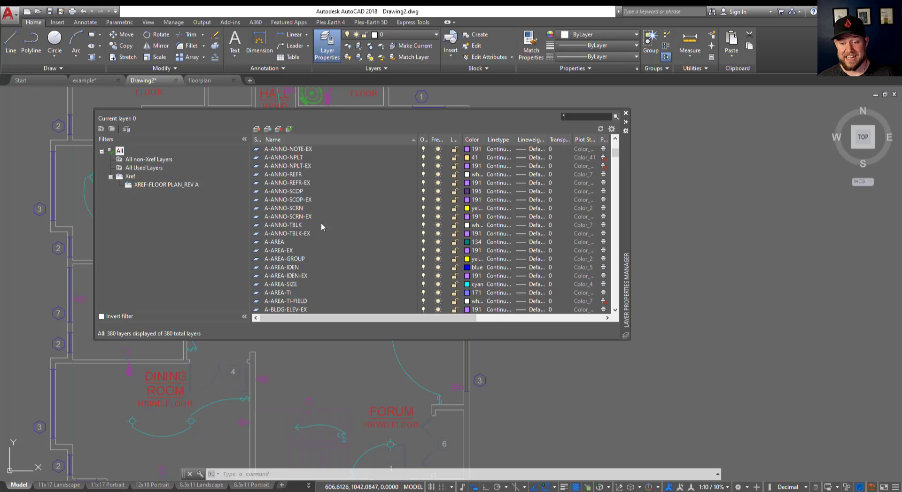
{"action": "scroll", "coordinate": [321, 226], "scroll_direction": "down", "scroll_amount": 3}
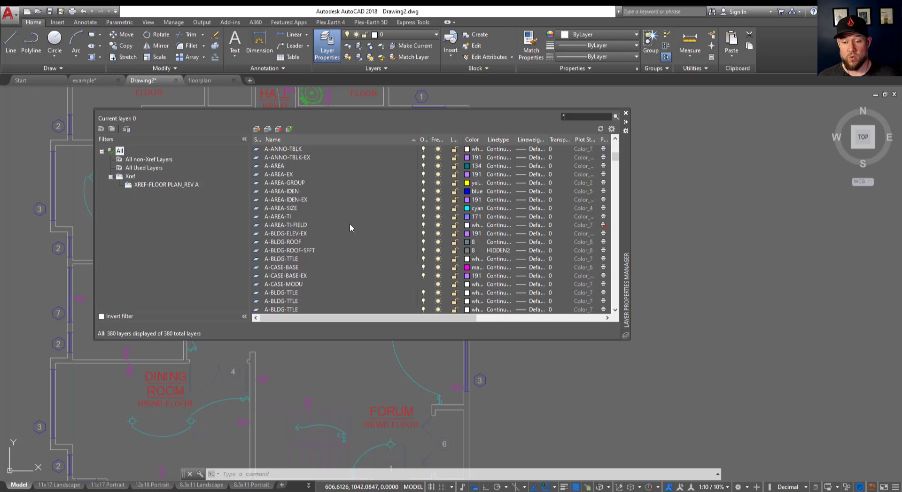
{"action": "scroll", "coordinate": [350, 226], "scroll_direction": "down", "scroll_amount": 2}
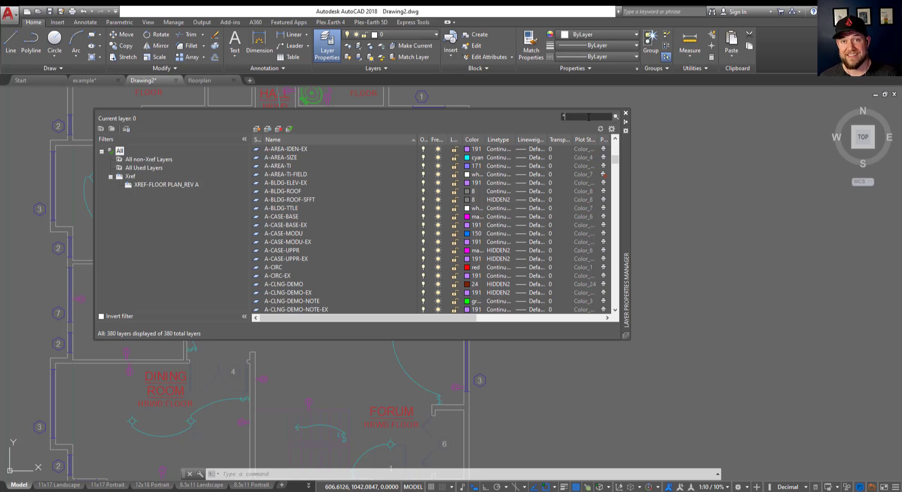
Close the Layer Properties Manager palette to show the floor plan
{"action": "left_click", "coordinate": [625, 113]}
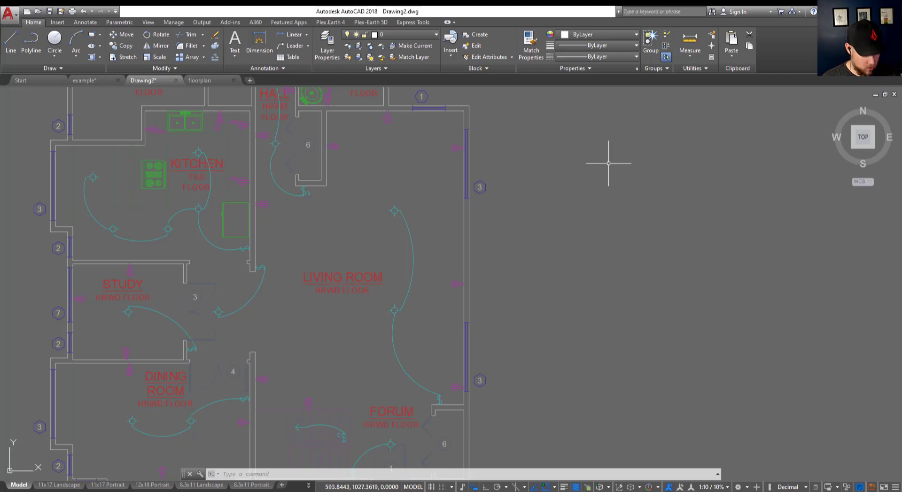
Open DesignCenter with Ctrl+2, then reposition and enlarge its palette
{"action": "key", "text": "ctrl+2"}
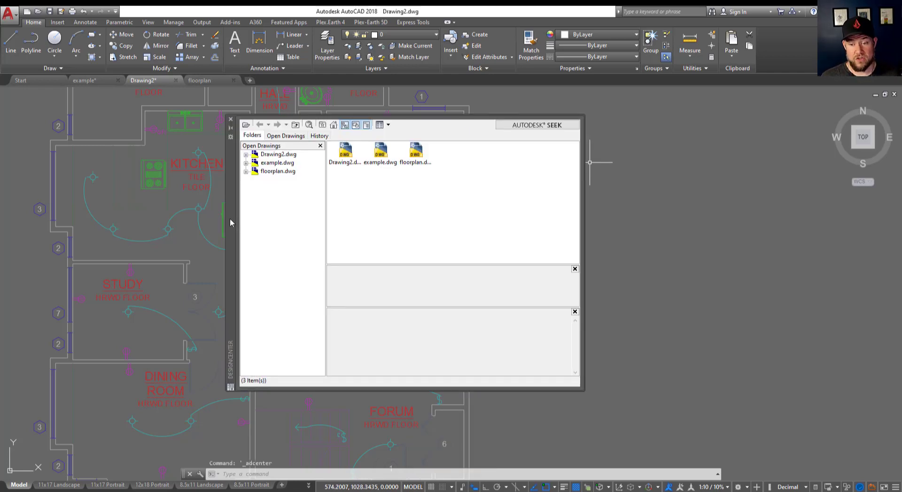
{"action": "left_click_drag", "start_coordinate": [230, 222], "coordinate": [163, 204]}
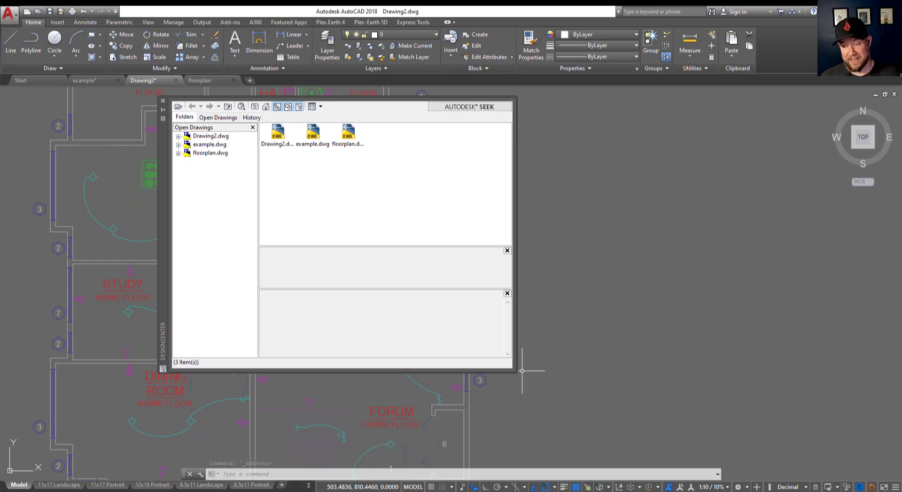
{"action": "left_click_drag", "start_coordinate": [516, 372], "coordinate": [637, 376]}
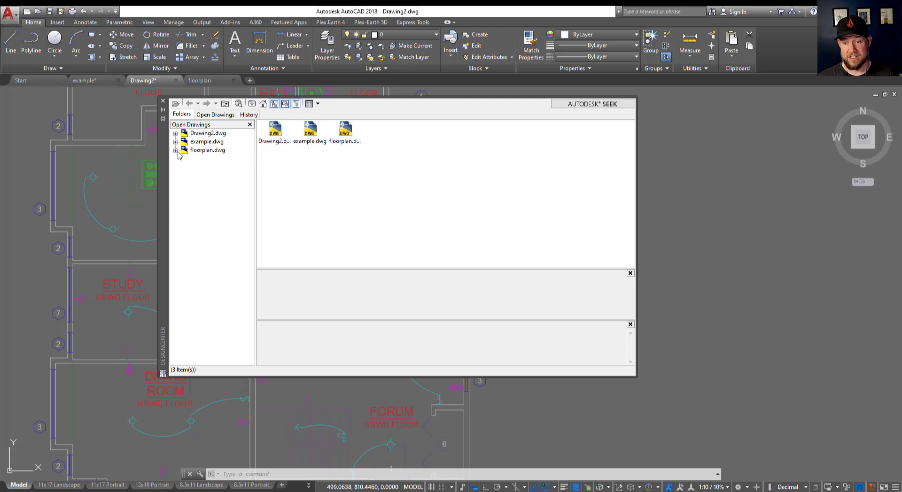
Open DesignCenter's Search dialog, move it aside, and list the content types it can find
{"action": "left_click", "coordinate": [238, 103]}
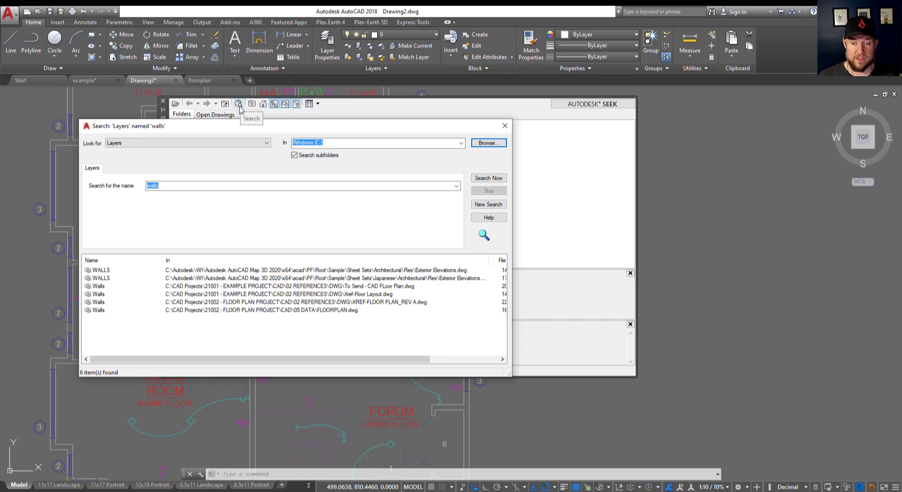
{"action": "left_click_drag", "start_coordinate": [240, 129], "coordinate": [304, 149]}
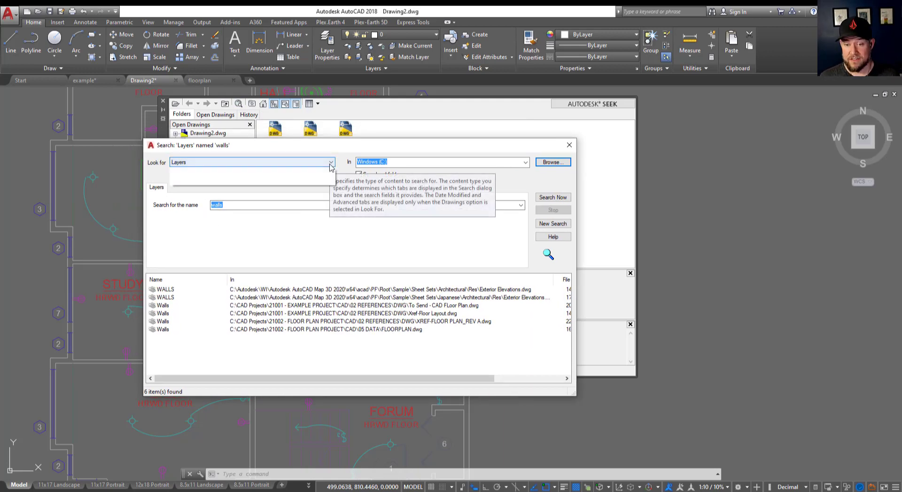
{"action": "left_click", "coordinate": [331, 164]}
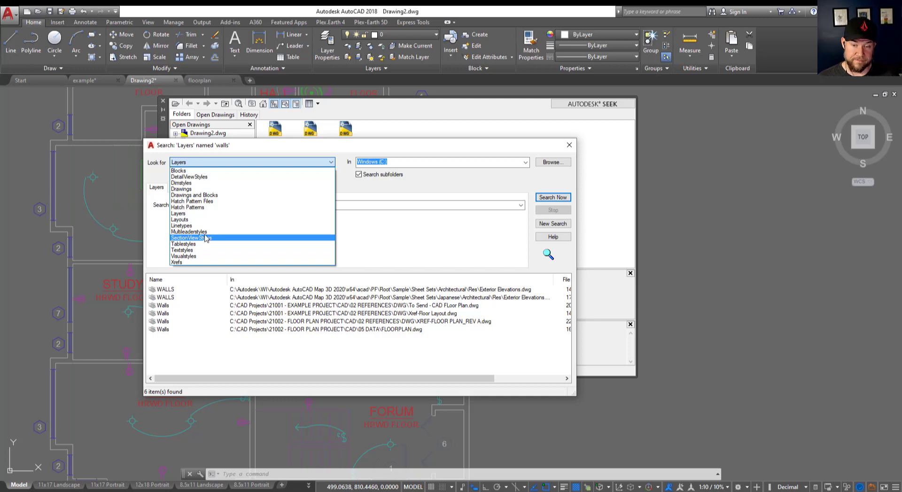
Keep Look for as Layers and set the search name to lighting, without a wildcard
{"action": "left_click", "coordinate": [192, 214]}
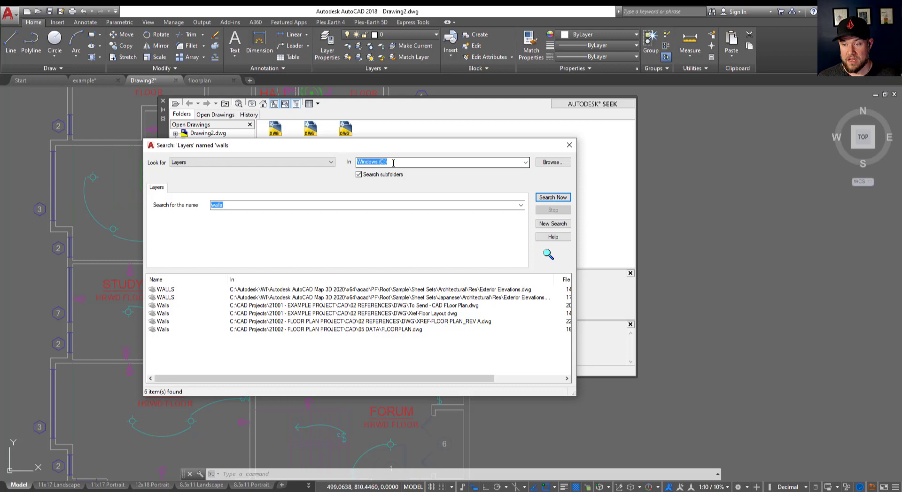
{"action": "left_click", "coordinate": [359, 175]}
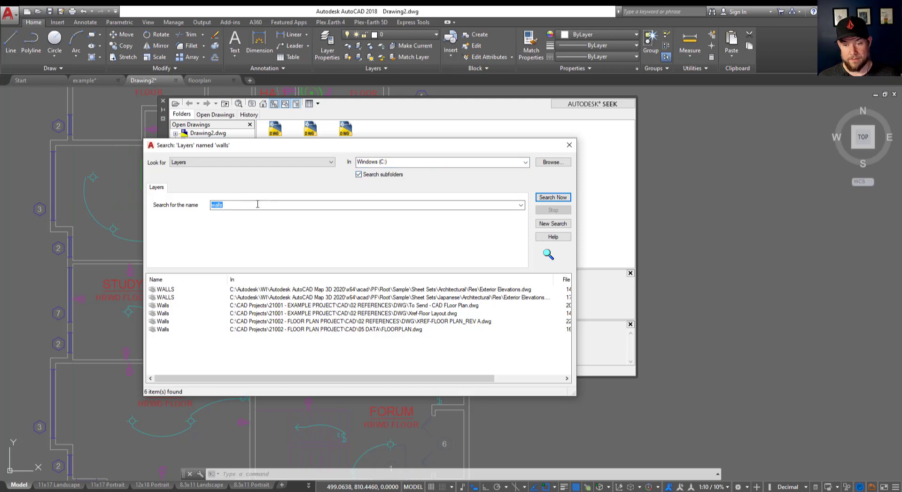
{"action": "key", "text": "BackSpace"}
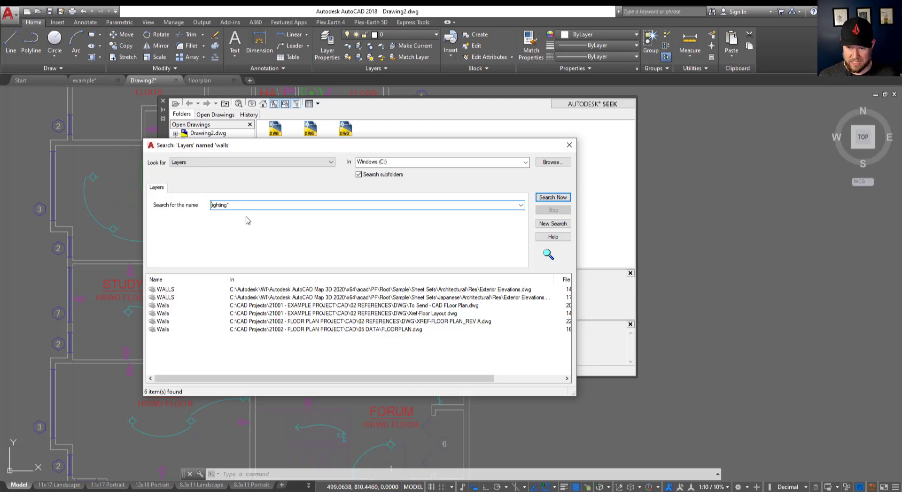
{"action": "key", "text": "Home"}
{"action": "type", "text": "*"}
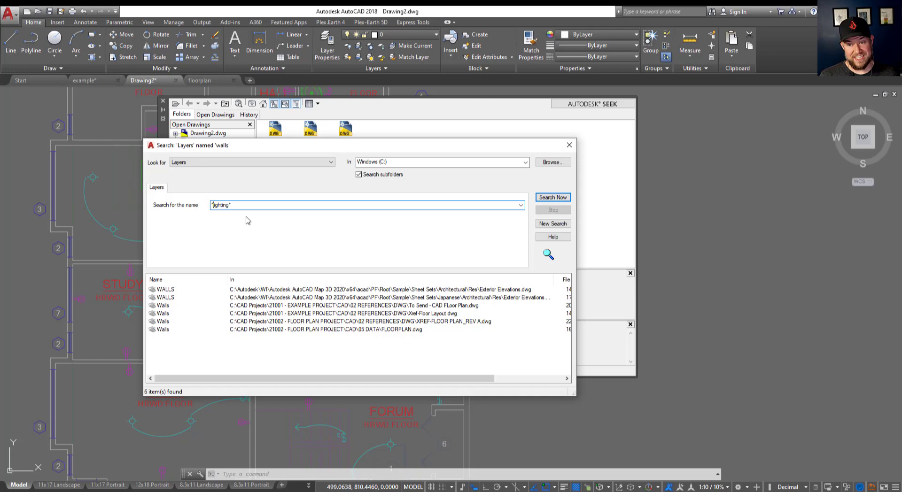
{"action": "key", "text": "BackSpace"}
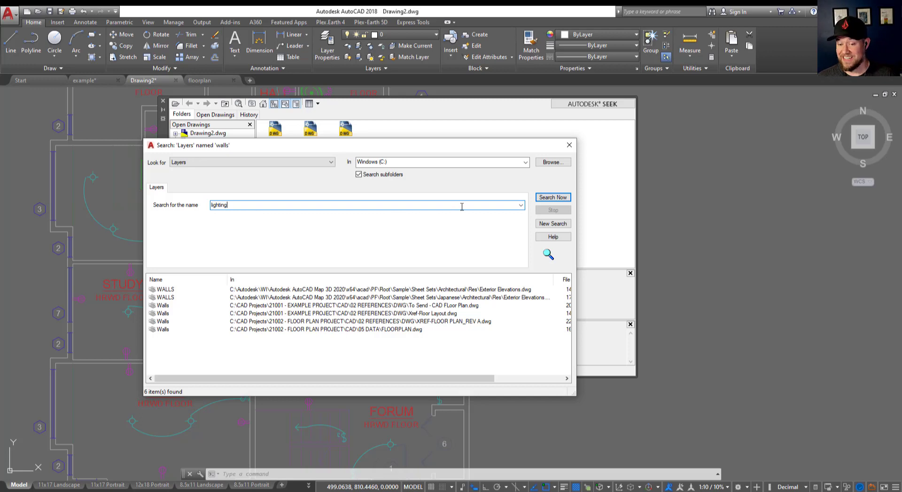
Run the lighting layer search, showing File Size and Type, and stop after two Lighting layers appear
{"action": "left_click", "coordinate": [551, 198]}
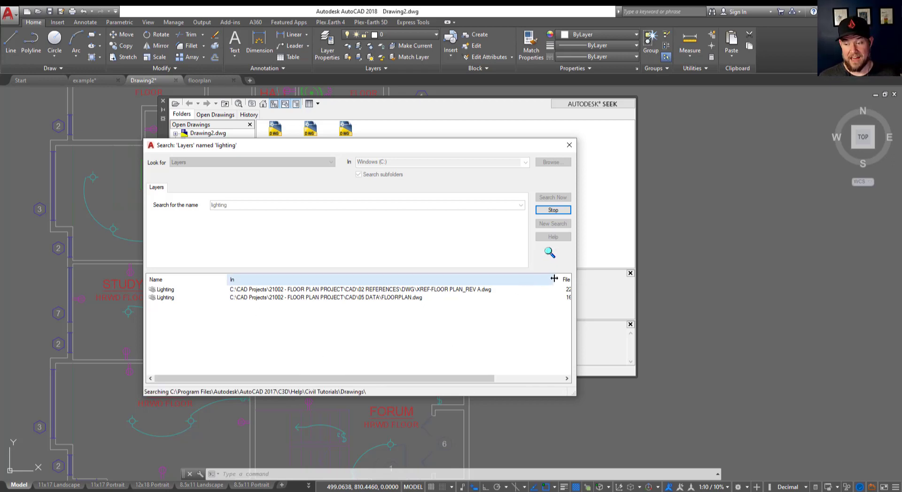
{"action": "left_click_drag", "start_coordinate": [552, 279], "coordinate": [345, 283]}
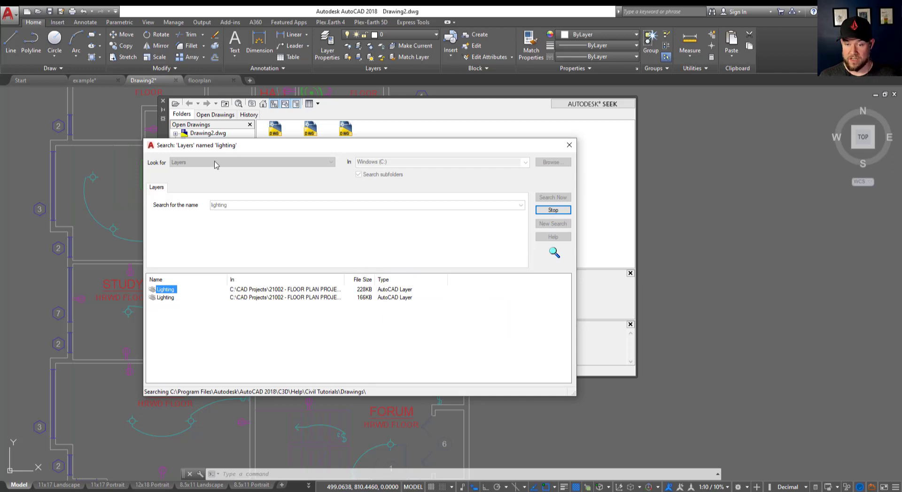
{"action": "left_click", "coordinate": [548, 209]}
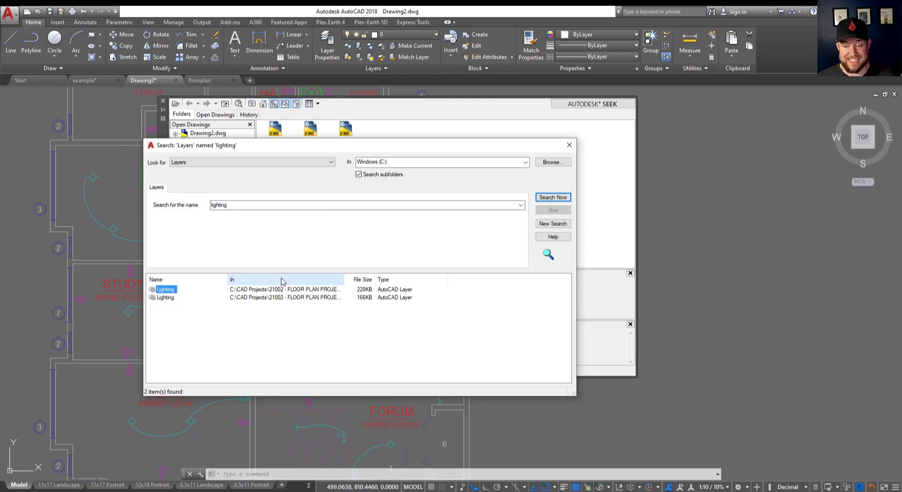
Rerun the layer search with the name walls, stopping once seven Walls layers are listed
{"action": "left_click_drag", "start_coordinate": [344, 279], "coordinate": [402, 279]}
{"action": "double_click", "coordinate": [247, 207]}
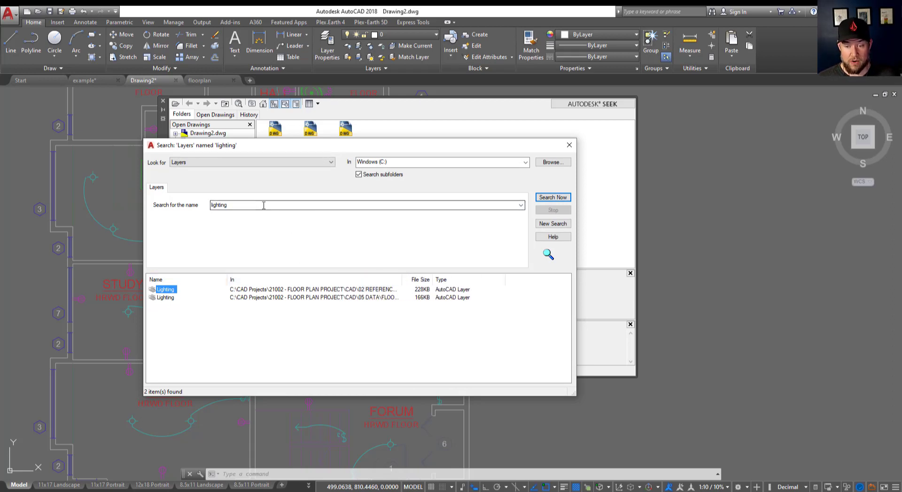
{"action": "type", "text": "walls"}
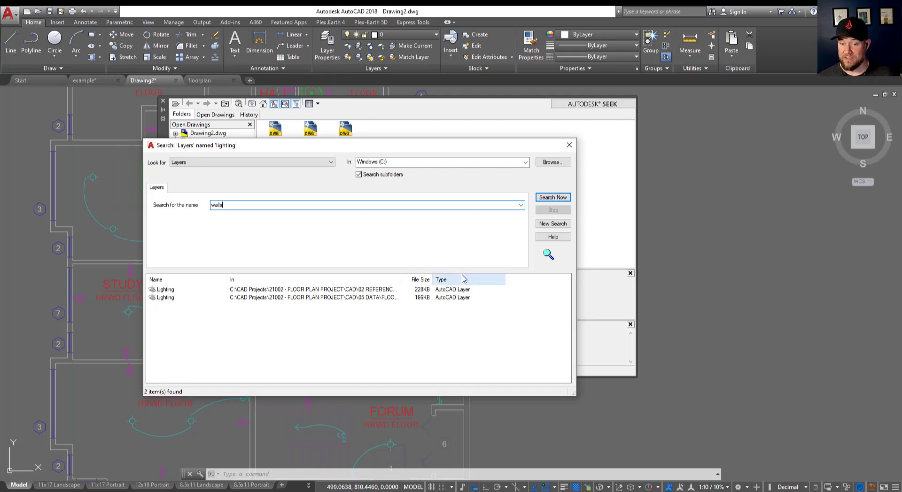
{"action": "left_click", "coordinate": [553, 198]}
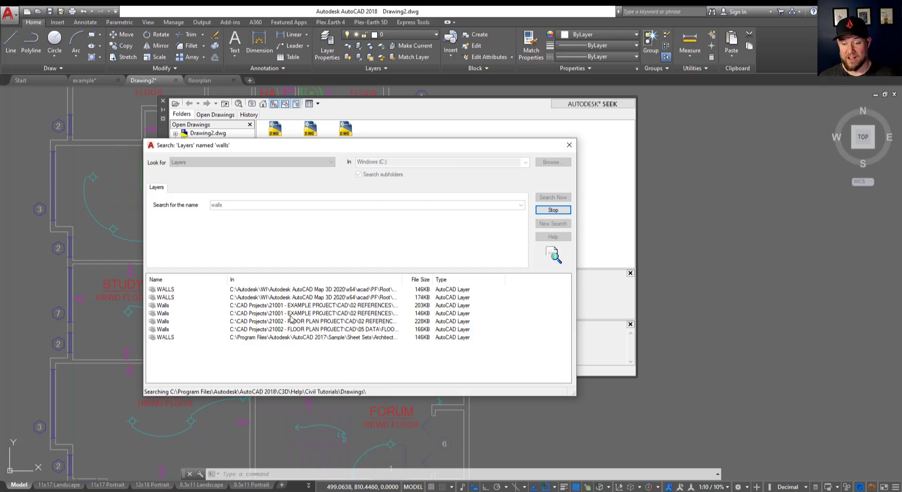
{"action": "left_click", "coordinate": [552, 210]}
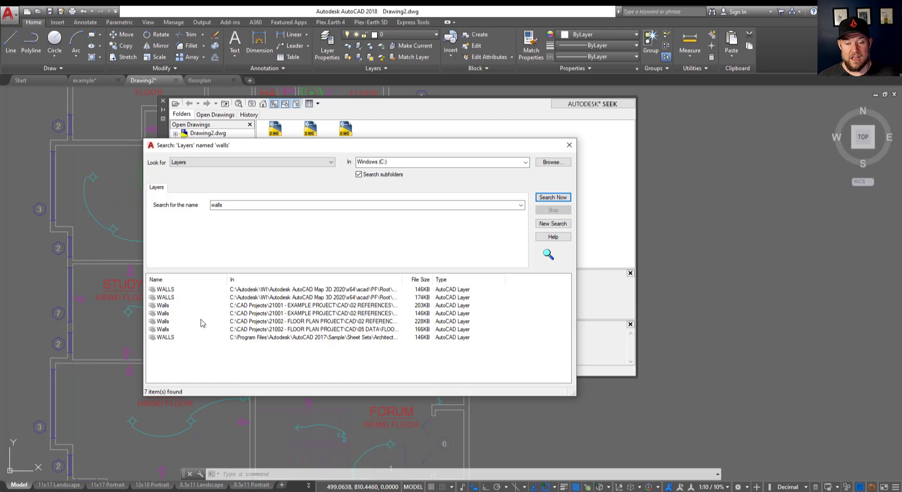
View the context menu of the example project's Walls result, then close the Search dialog
{"action": "left_click", "coordinate": [164, 314]}
{"action": "right_click", "coordinate": [164, 318]}
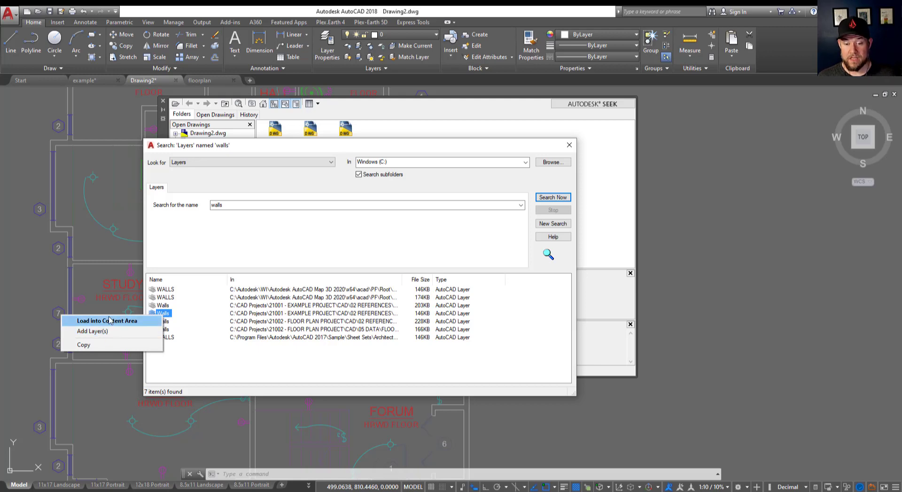
{"action": "left_click", "coordinate": [569, 145]}
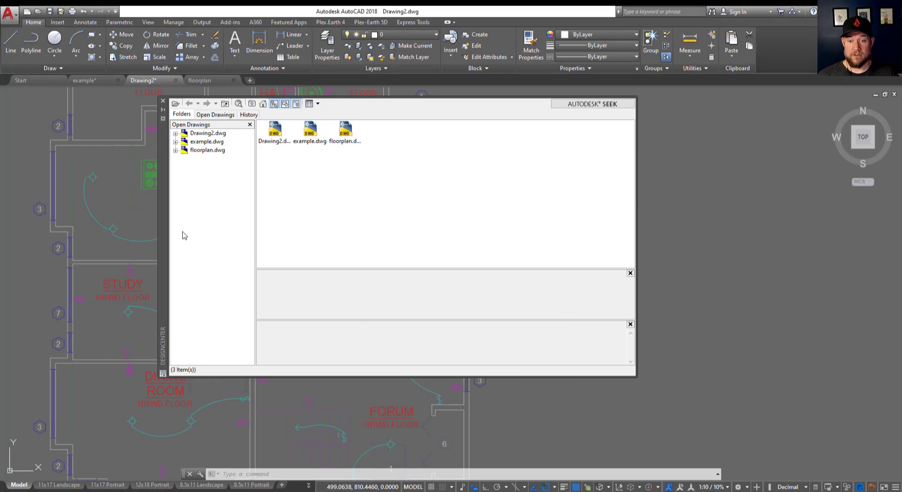
Expand floorplan.dwg and browse its 14 blocks, viewing the Switch block's actions
{"action": "left_click", "coordinate": [175, 150]}
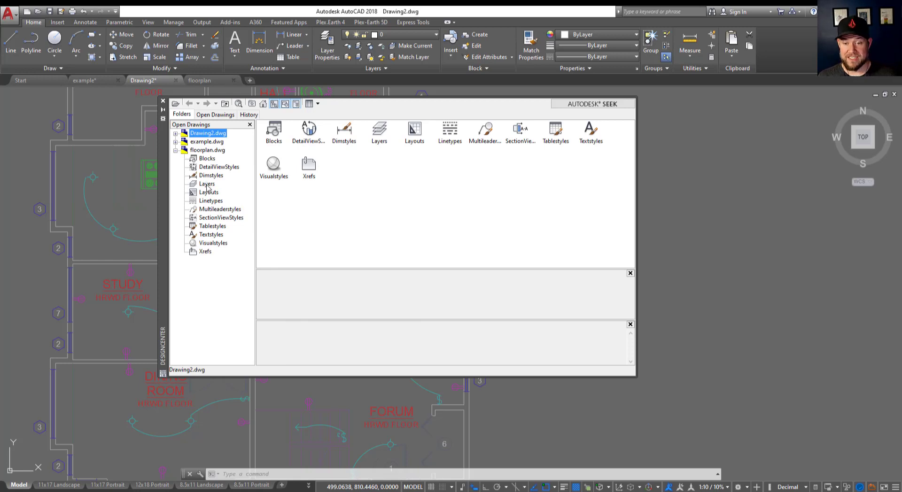
{"action": "left_click", "coordinate": [212, 160]}
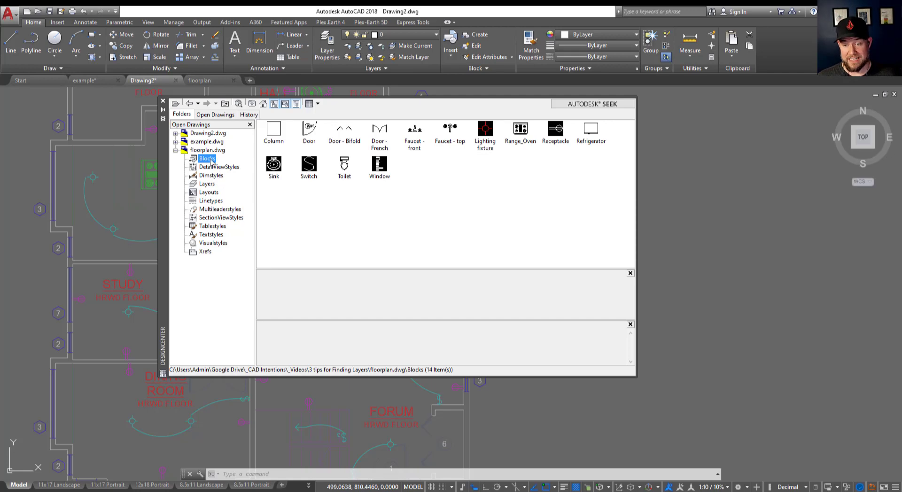
{"action": "left_click", "coordinate": [309, 164]}
{"action": "right_click", "coordinate": [306, 164]}
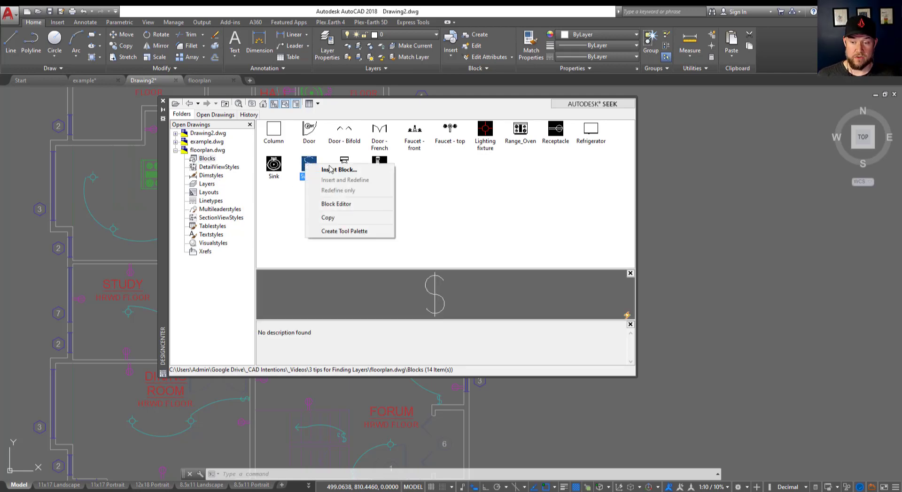
{"action": "left_click", "coordinate": [296, 187]}
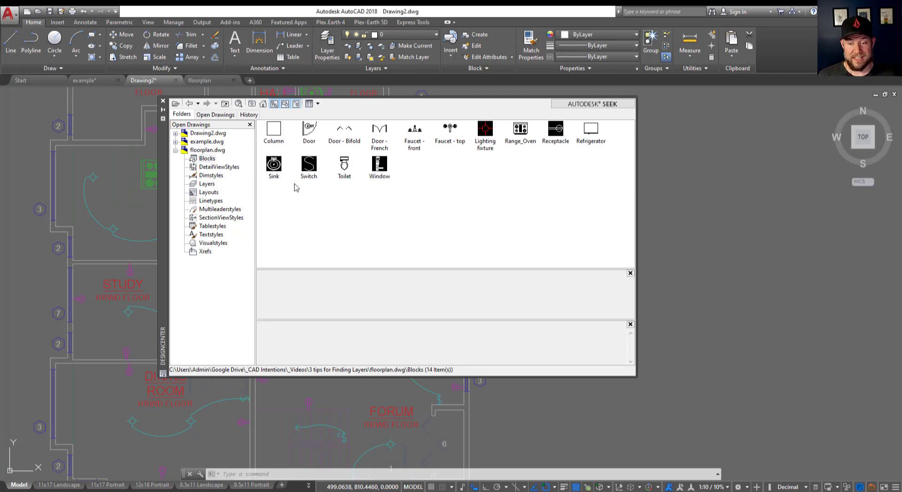
List floorplan.dwg's 12 layers and bring up the option to add the Walls layer
{"action": "left_click", "coordinate": [211, 176]}
{"action": "left_click", "coordinate": [207, 183]}
{"action": "left_click", "coordinate": [308, 167]}
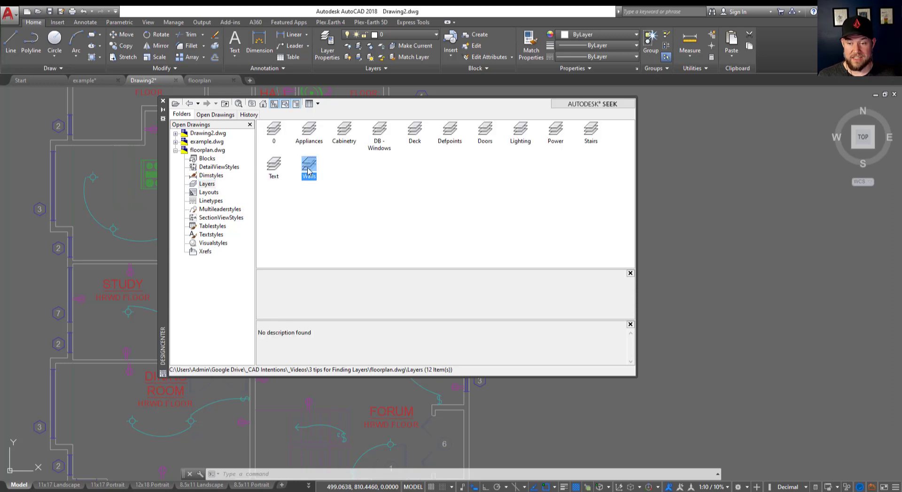
{"action": "right_click", "coordinate": [307, 170]}
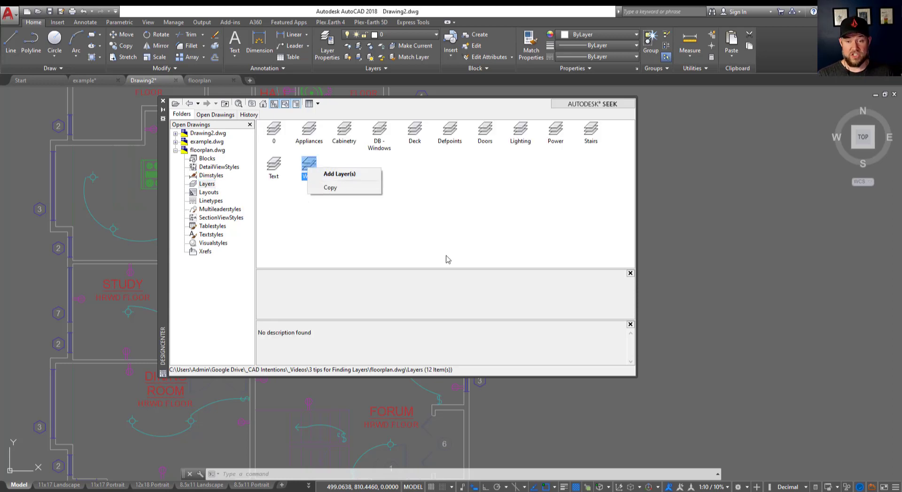